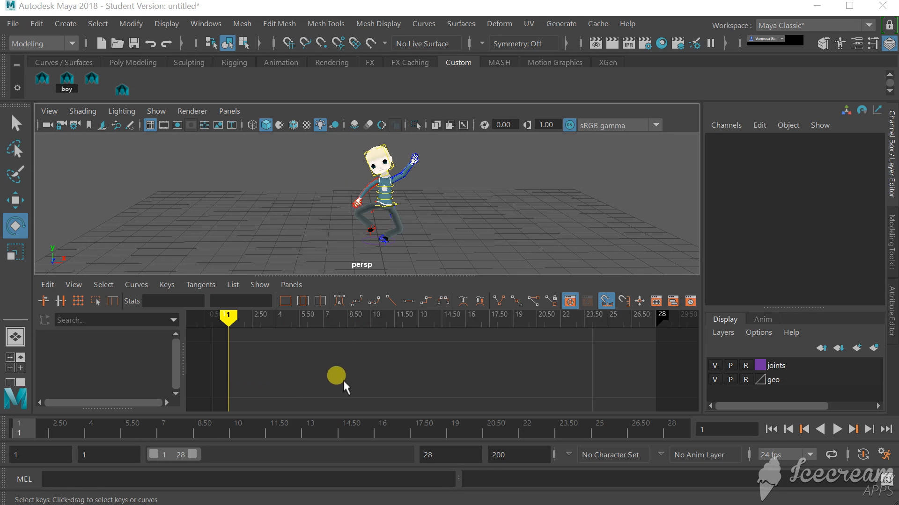
{"action": "left_click", "coordinate": [67, 78]}
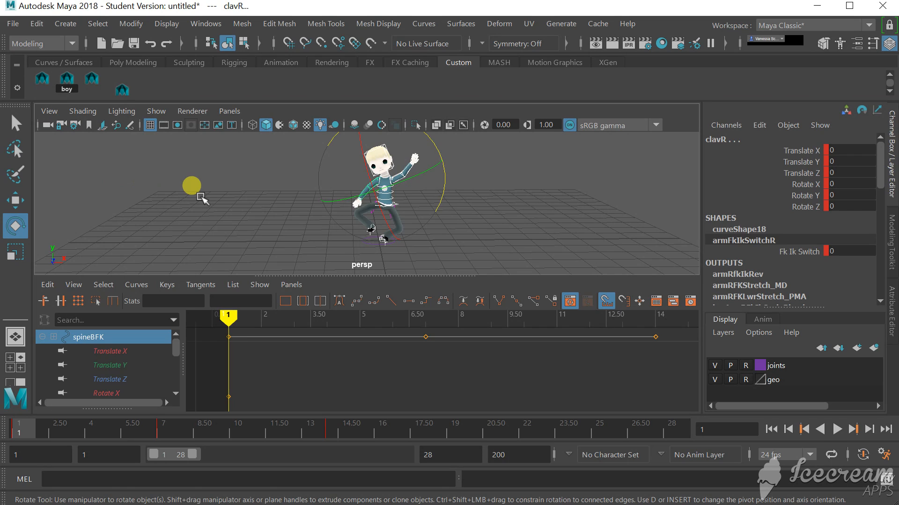
{"action": "left_click", "coordinate": [329, 375]}
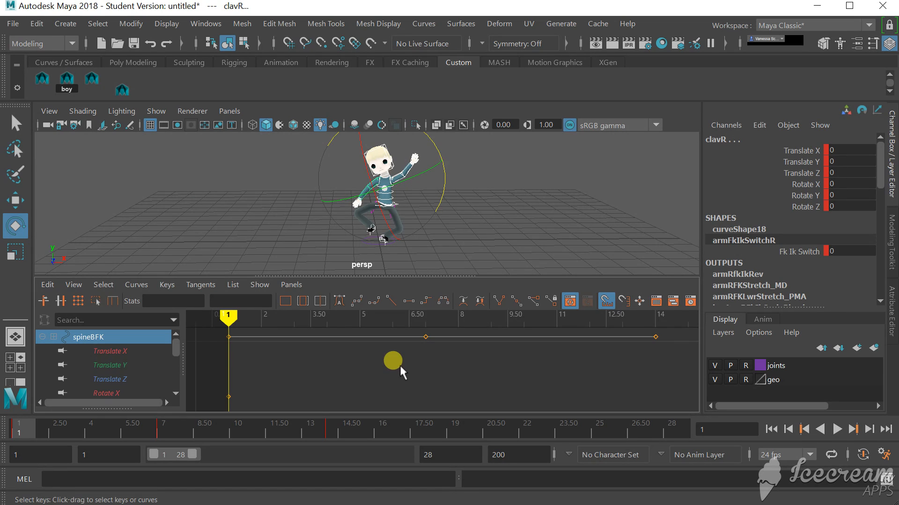
{"action": "middle_click_drag", "start_coordinate": [395, 363], "coordinate": [398, 413], "text": "alt"}
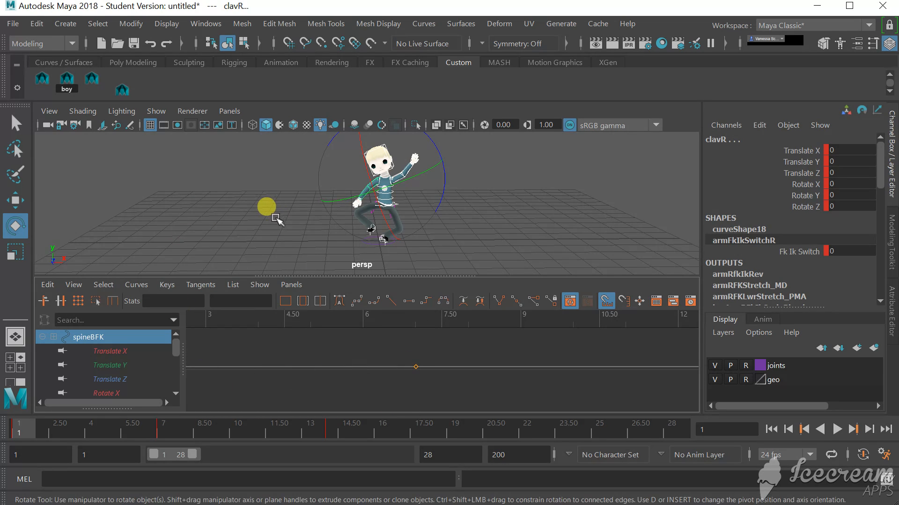
{"action": "left_click", "coordinate": [380, 336]}
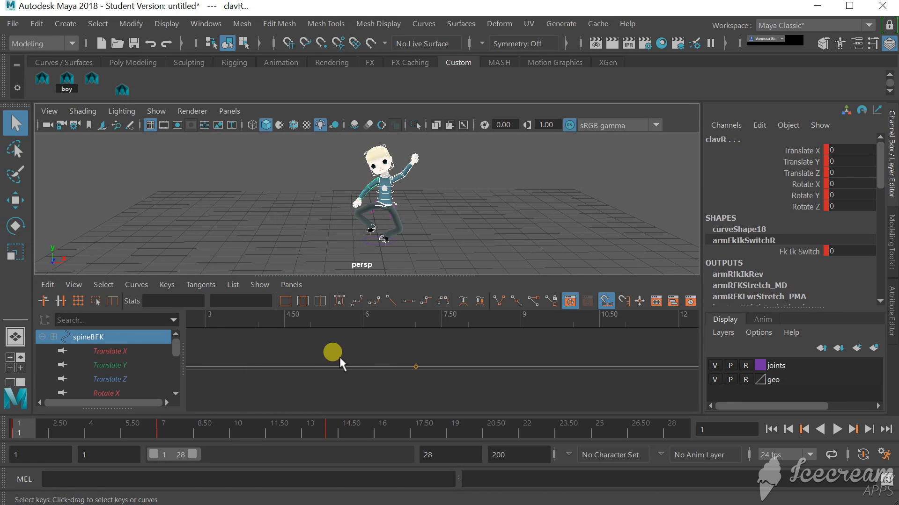
{"action": "mouse_move", "coordinate": [176, 344]}
{"action": "left_mouse_down"}
{"action": "mouse_move", "coordinate": [173, 378]}
{"action": "mouse_move", "coordinate": [187, 334]}
{"action": "left_mouse_up"}
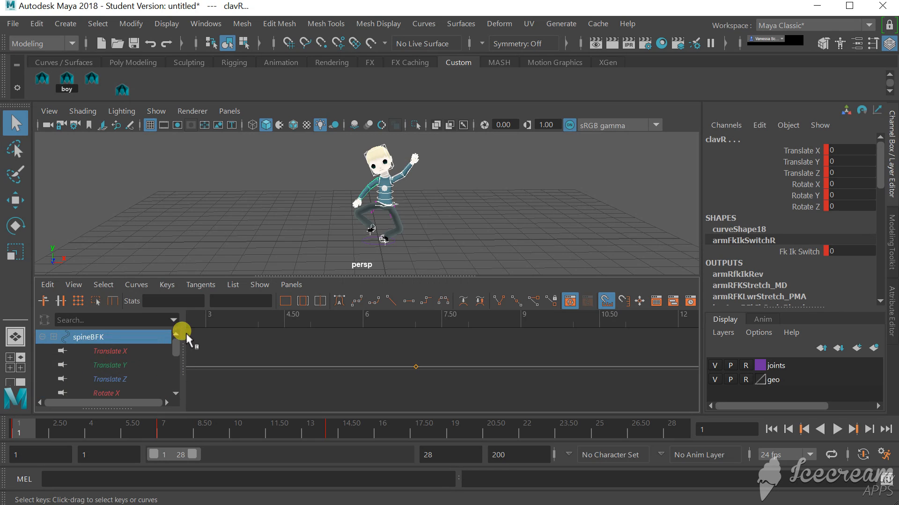
{"action": "left_click", "coordinate": [247, 229]}
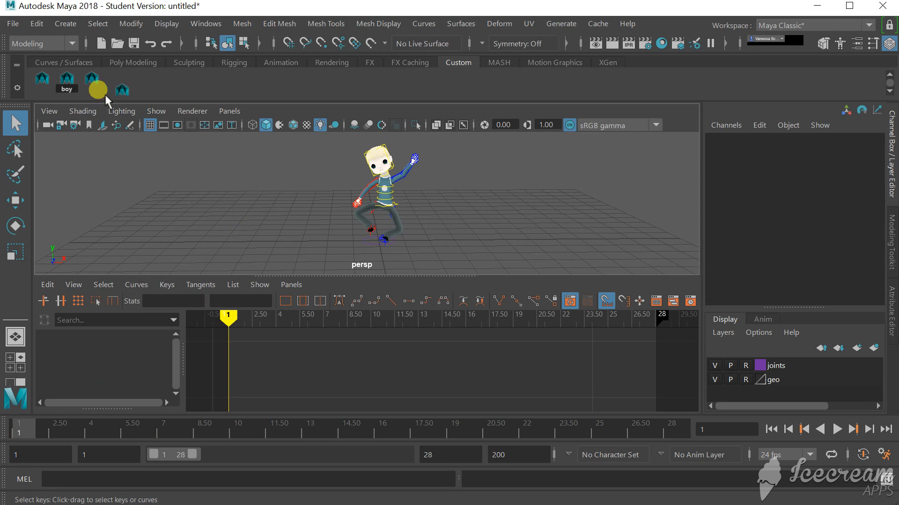
- Select all of the boy rig's animation controls, including upper body and legs, and display their curves in Absolute View
{"action": "left_click", "coordinate": [121, 90]}
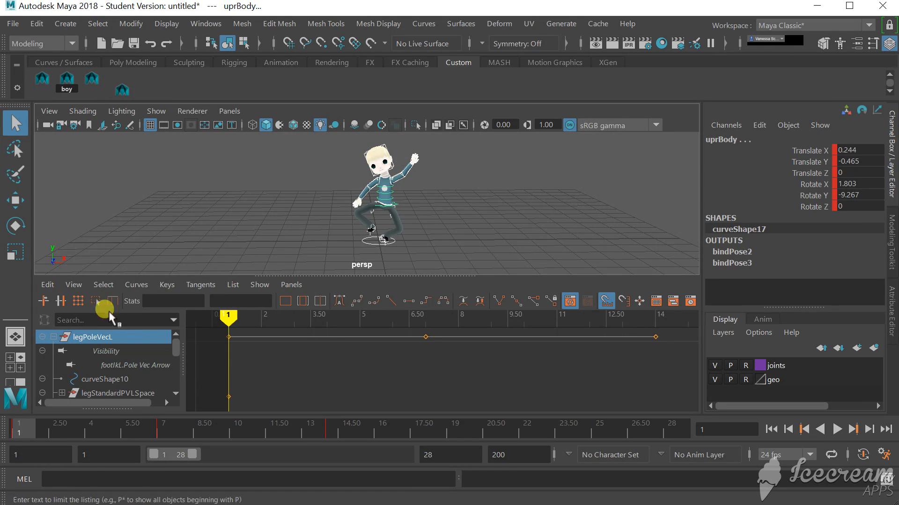
{"action": "left_click", "coordinate": [73, 284]}
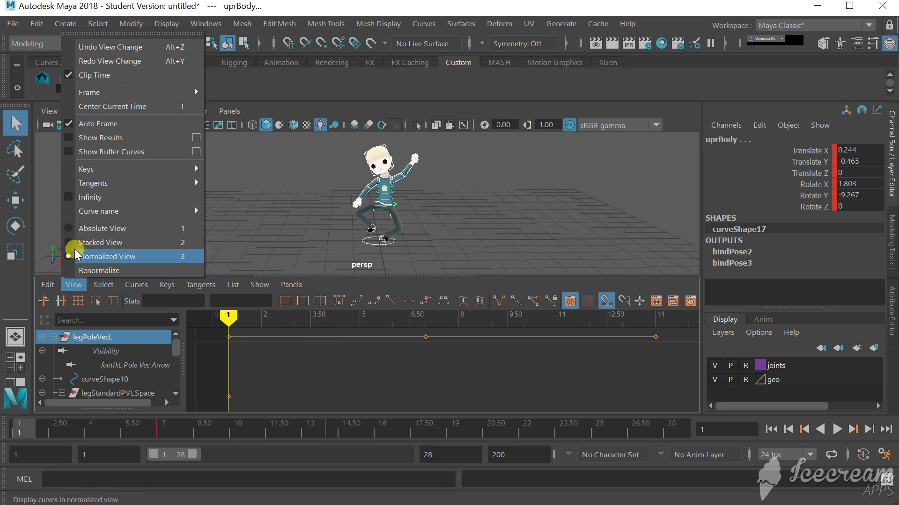
{"action": "left_click", "coordinate": [69, 226]}
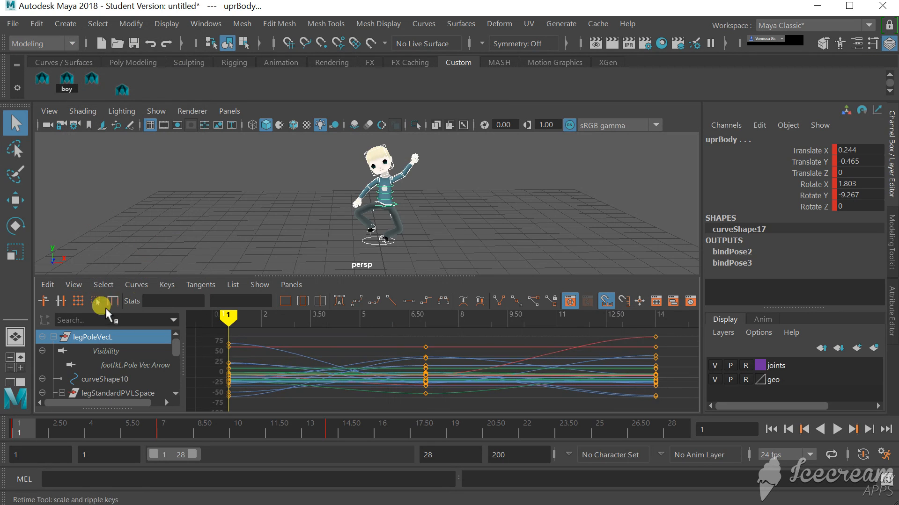
{"action": "left_click", "coordinate": [76, 284]}
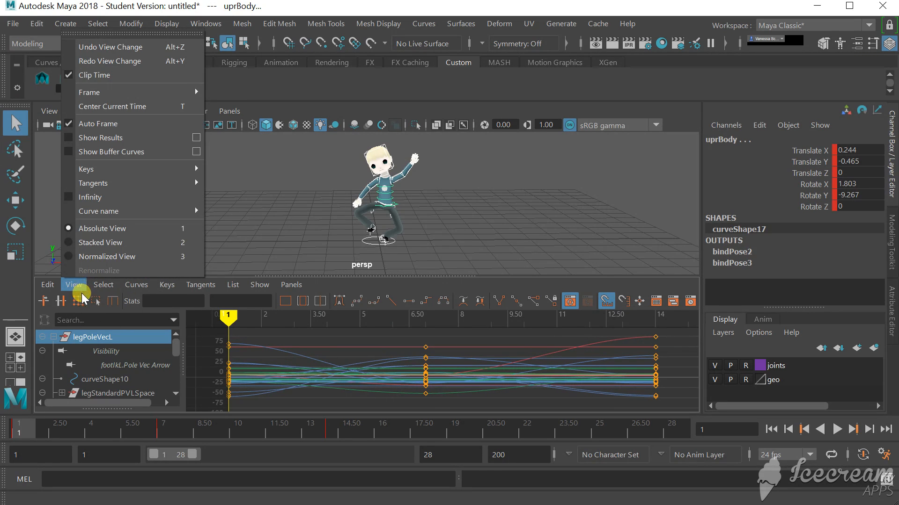
{"action": "left_click", "coordinate": [68, 257]}
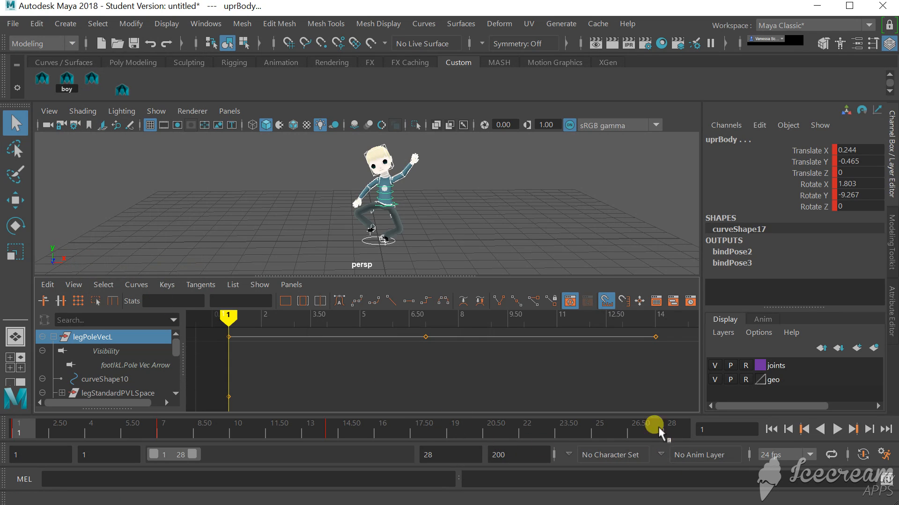
{"action": "left_click", "coordinate": [82, 284]}
{"action": "left_click", "coordinate": [69, 228]}
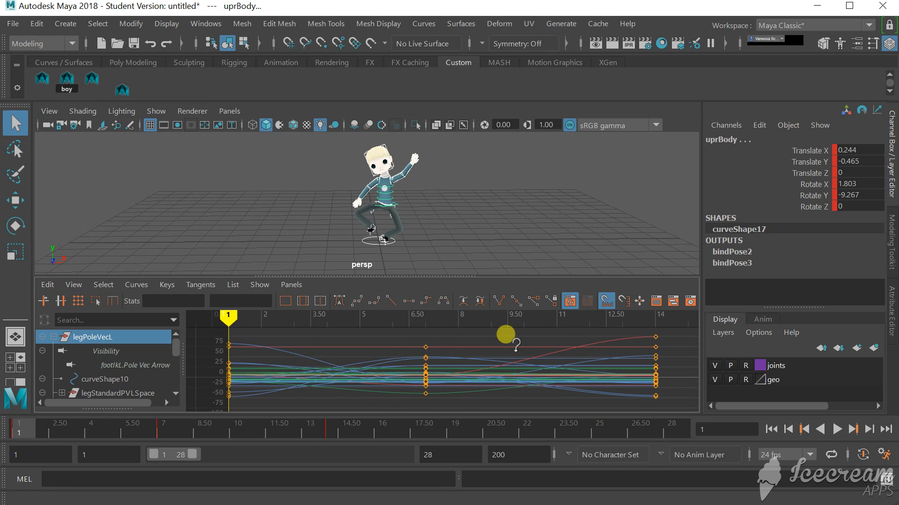
- Select all the curve keys at frames 1, 7 and 14 and give them flat tangents
{"action": "right_click_drag", "start_coordinate": [515, 344], "coordinate": [522, 393], "text": "alt+shift"}
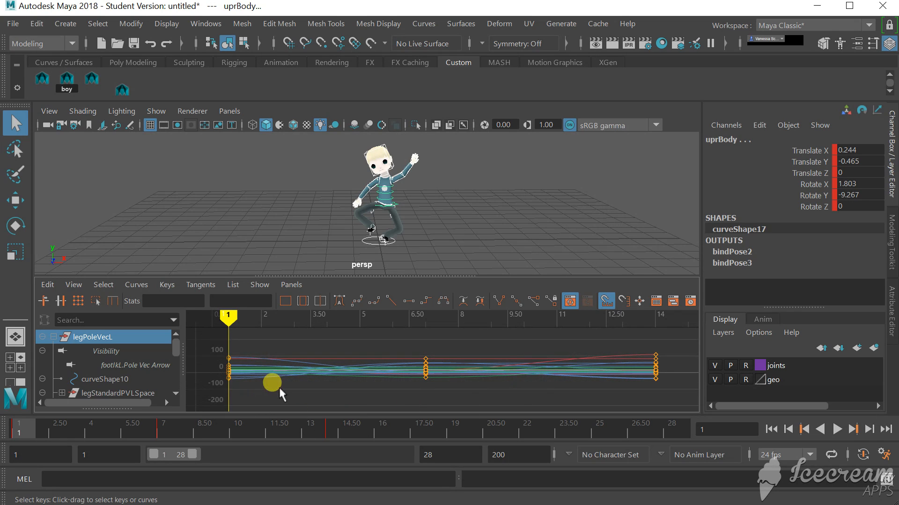
{"action": "left_click_drag", "start_coordinate": [493, 377], "coordinate": [686, 393]}
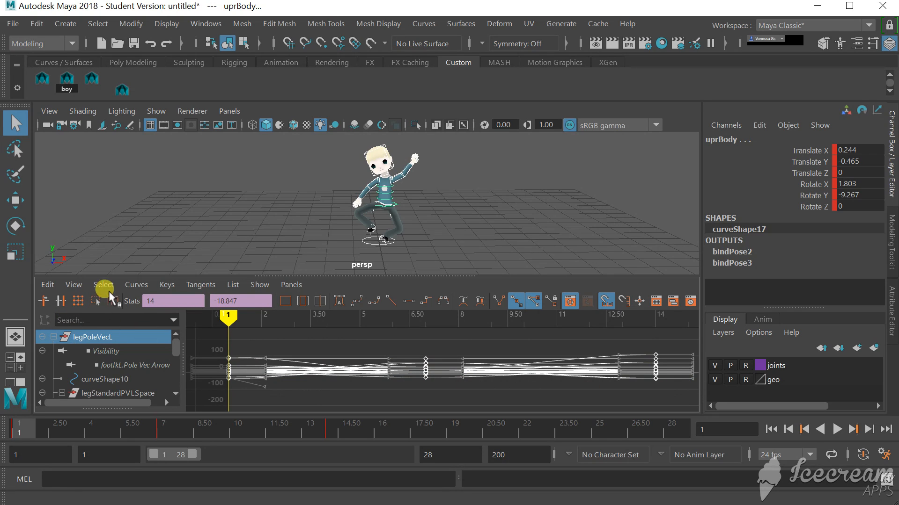
{"action": "left_click", "coordinate": [408, 302]}
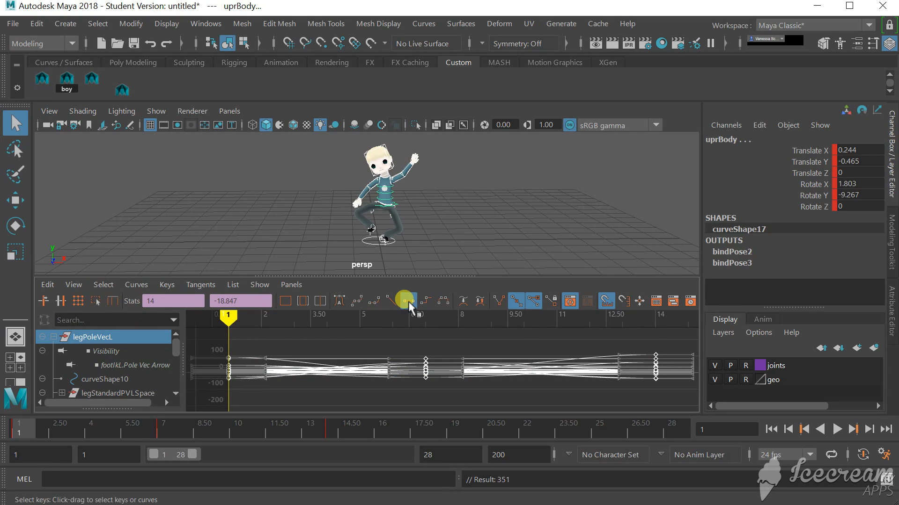
- Convert the selected curves to weighted tangents, break the tangents on all their keys and clear the key selection
{"action": "left_click", "coordinate": [124, 284]}
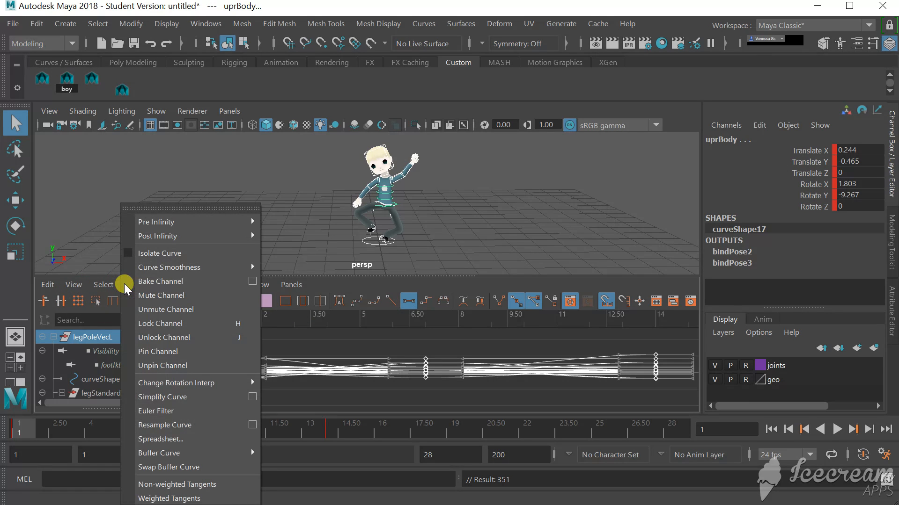
{"action": "left_click", "coordinate": [152, 499]}
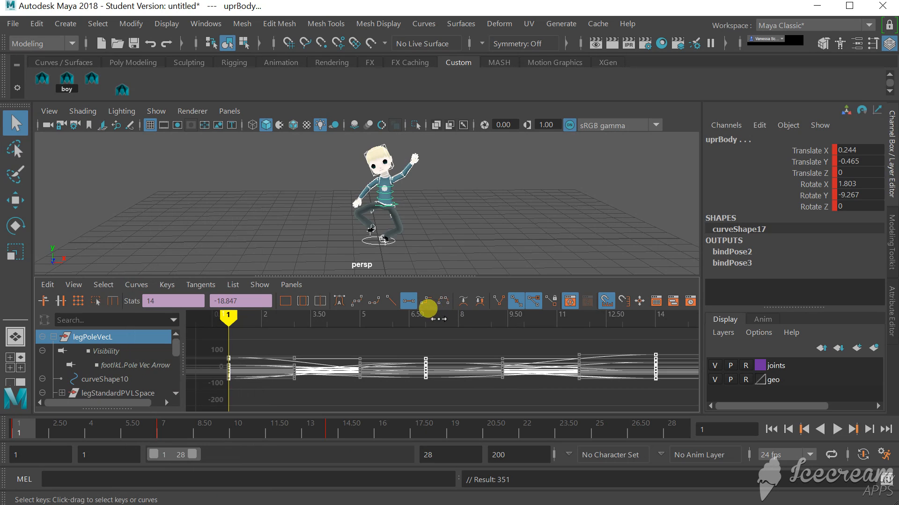
{"action": "left_click", "coordinate": [496, 298]}
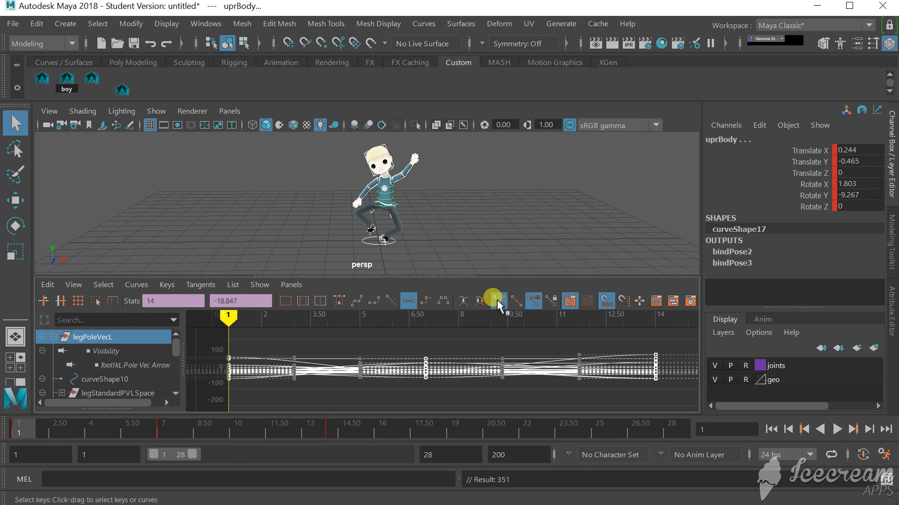
{"action": "left_click", "coordinate": [268, 401]}
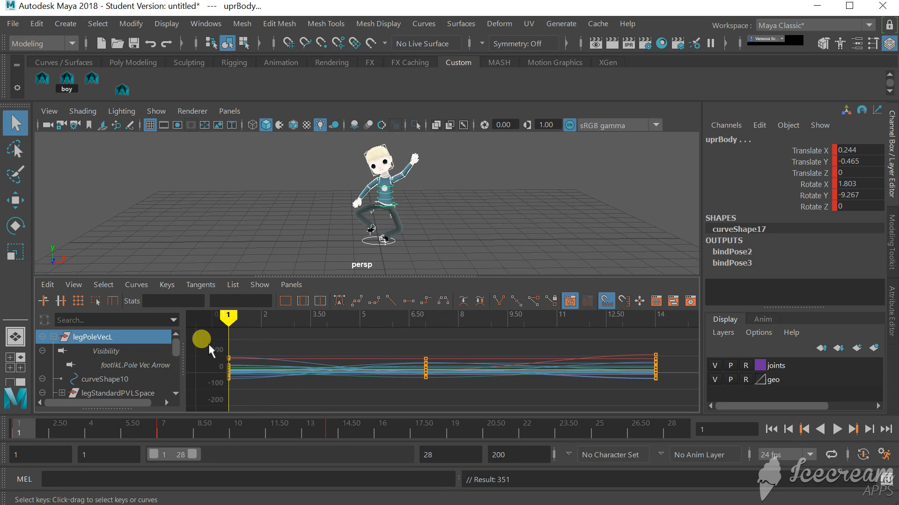
- Lengthen the outgoing tangent handles of the frame 1 keys horizontally to about frame 4.5, checking the pose at frame 4
{"action": "left_click_drag", "start_coordinate": [208, 343], "coordinate": [241, 389]}
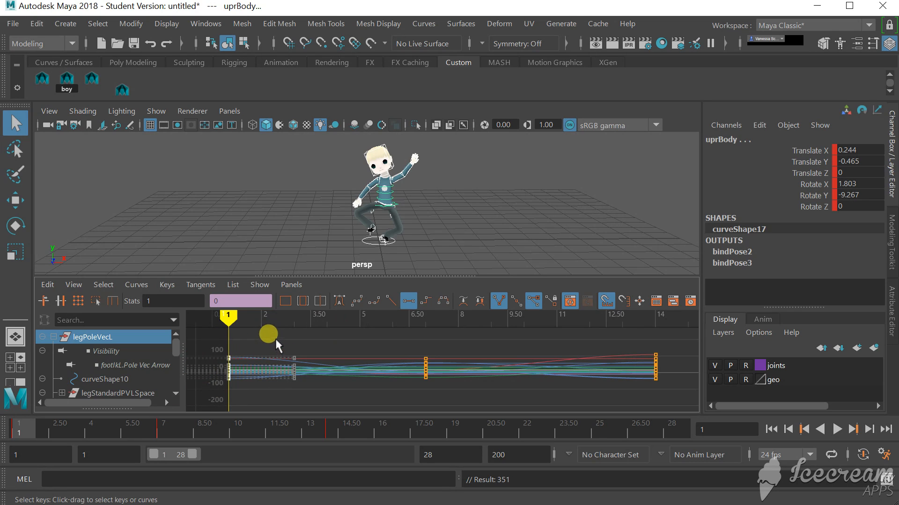
{"action": "left_click_drag", "start_coordinate": [223, 354], "coordinate": [308, 391]}
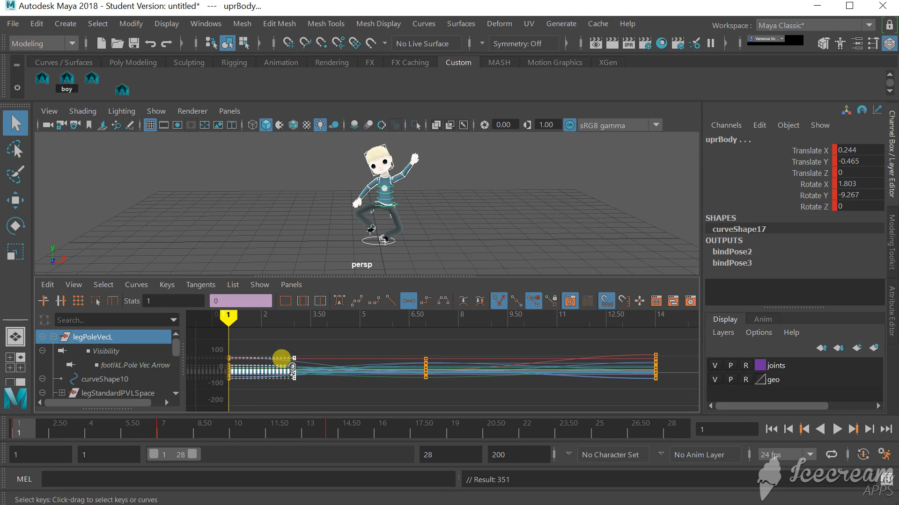
{"action": "left_click_drag", "start_coordinate": [295, 376], "coordinate": [386, 375]}
{"action": "left_click_drag", "start_coordinate": [29, 428], "coordinate": [94, 434]}
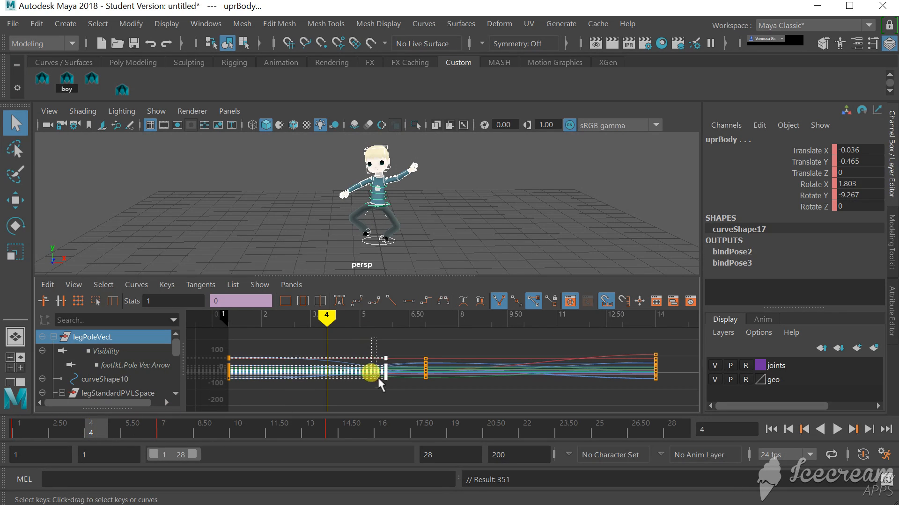
{"action": "left_click_drag", "start_coordinate": [388, 385], "coordinate": [340, 373]}
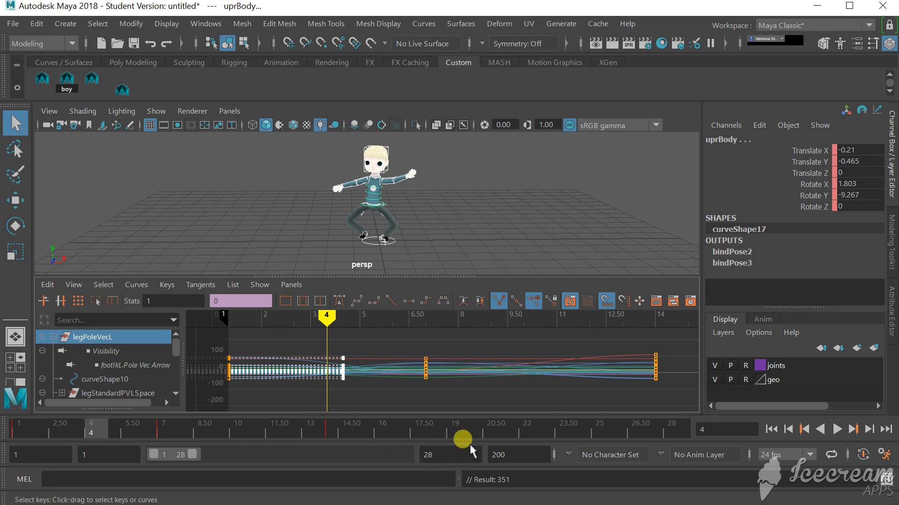
- Shorten the playback range to end at frame 17 and move the current time to frame 7
{"action": "left_click_drag", "start_coordinate": [195, 453], "coordinate": [180, 456]}
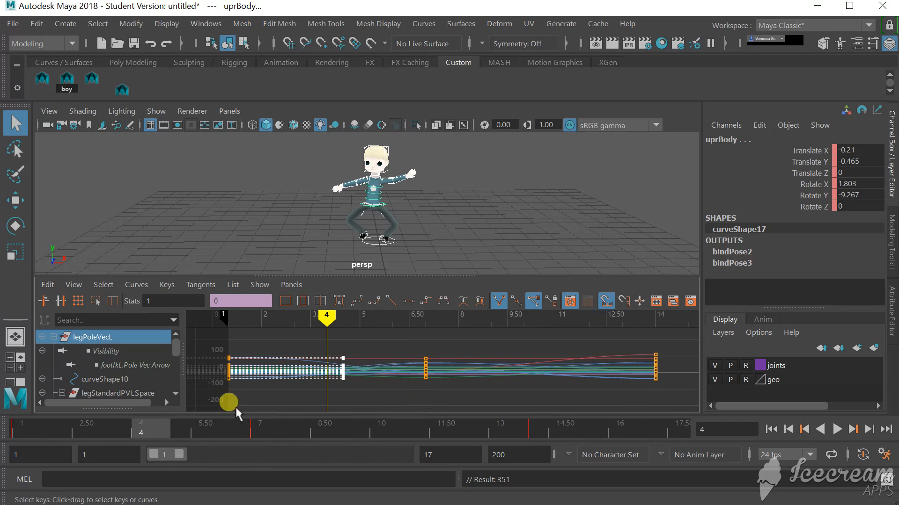
{"action": "left_click_drag", "start_coordinate": [141, 428], "coordinate": [259, 427]}
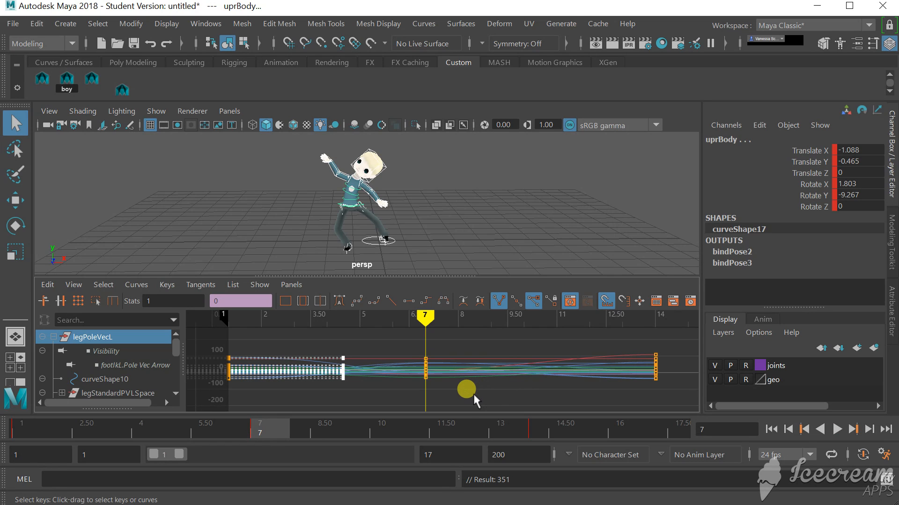
- Lengthen the incoming tangent handles of the frame 7 keys back to about frame 4, checking the pose at frame 5 and in playback
{"action": "left_click_drag", "start_coordinate": [457, 395], "coordinate": [403, 357]}
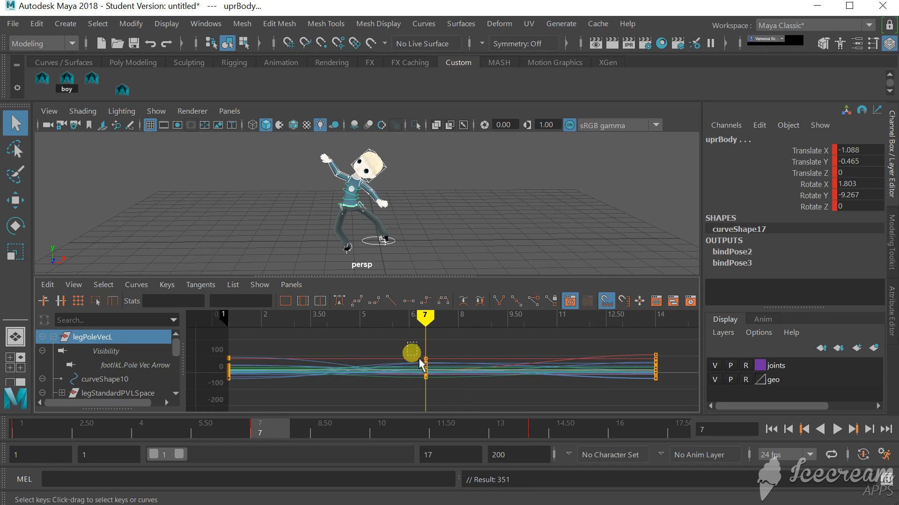
{"action": "left_click_drag", "start_coordinate": [353, 344], "coordinate": [373, 387]}
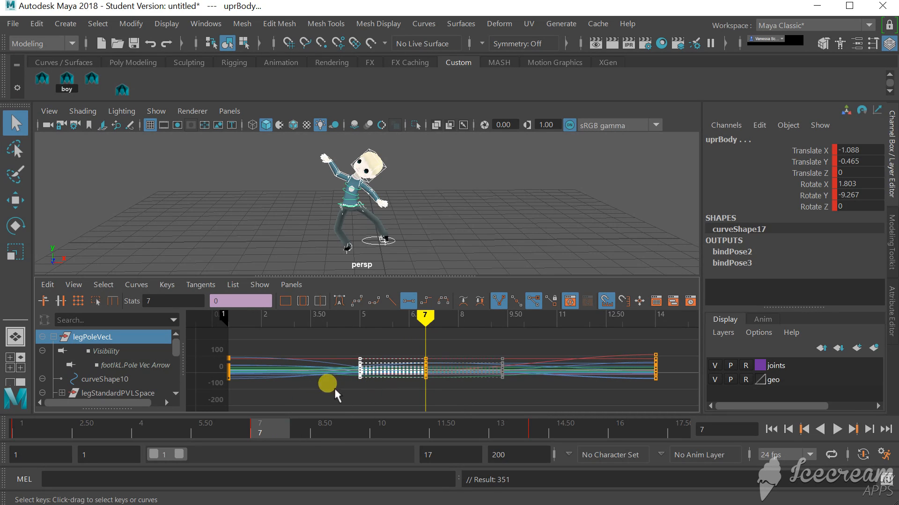
{"action": "left_click_drag", "start_coordinate": [234, 429], "coordinate": [176, 432]}
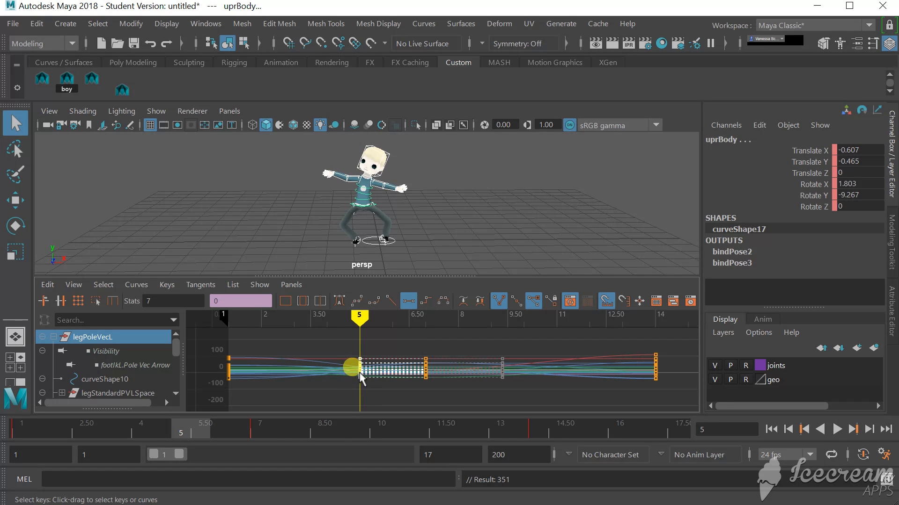
{"action": "left_click_drag", "start_coordinate": [362, 379], "coordinate": [339, 372]}
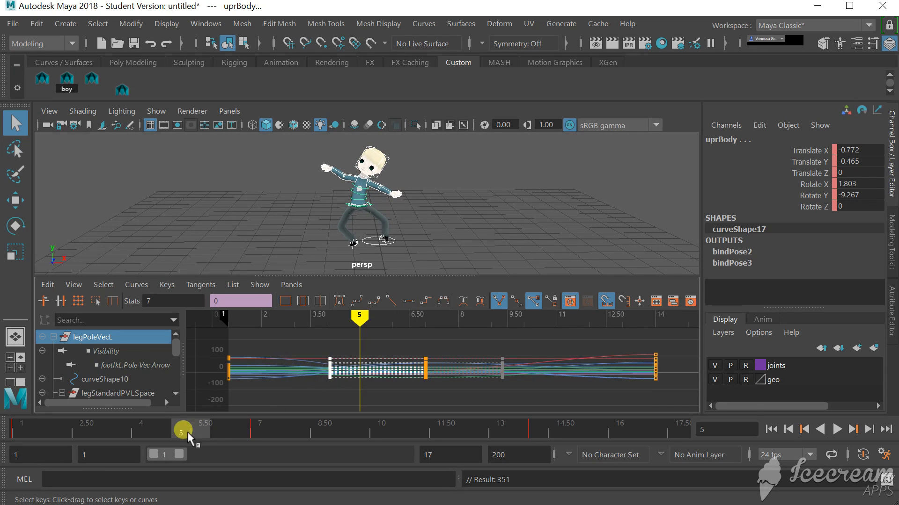
{"action": "key", "text": "alt+v"}
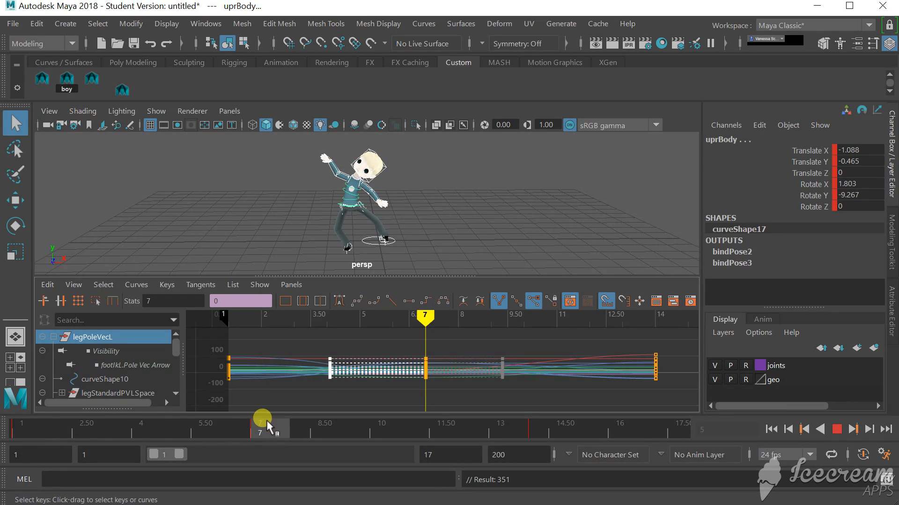
- Lengthen the outgoing tangent handles of the frame 7 keys to about frame 10.5, using frame 10 to check the pose
{"action": "left_click_drag", "start_coordinate": [528, 382], "coordinate": [491, 397]}
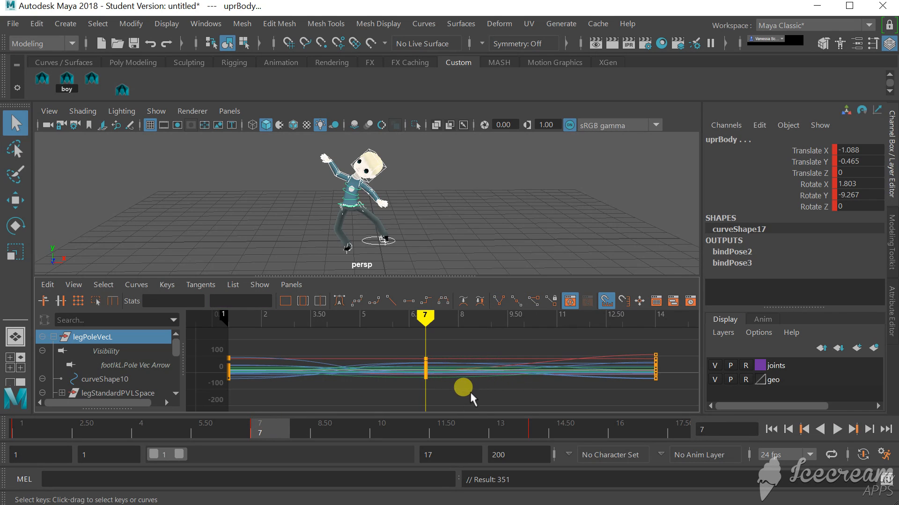
{"action": "left_click_drag", "start_coordinate": [411, 342], "coordinate": [437, 411]}
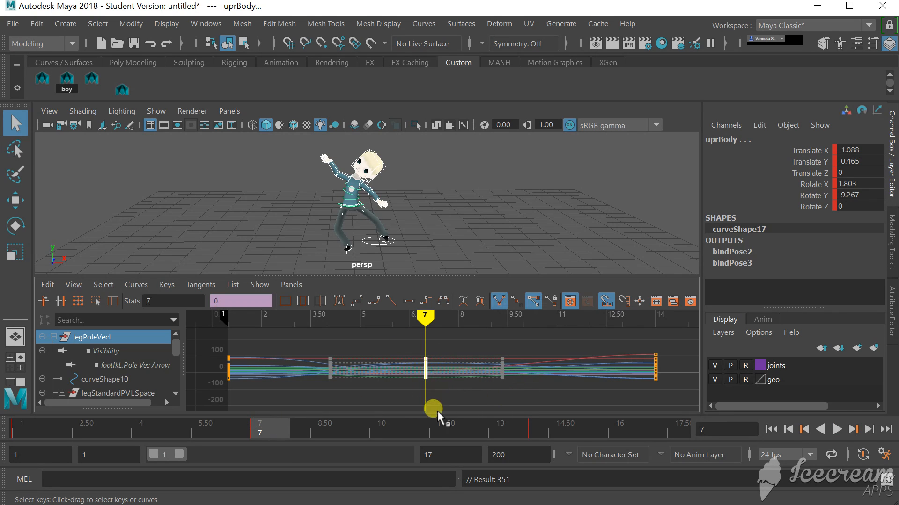
{"action": "left_click_drag", "start_coordinate": [274, 438], "coordinate": [389, 433]}
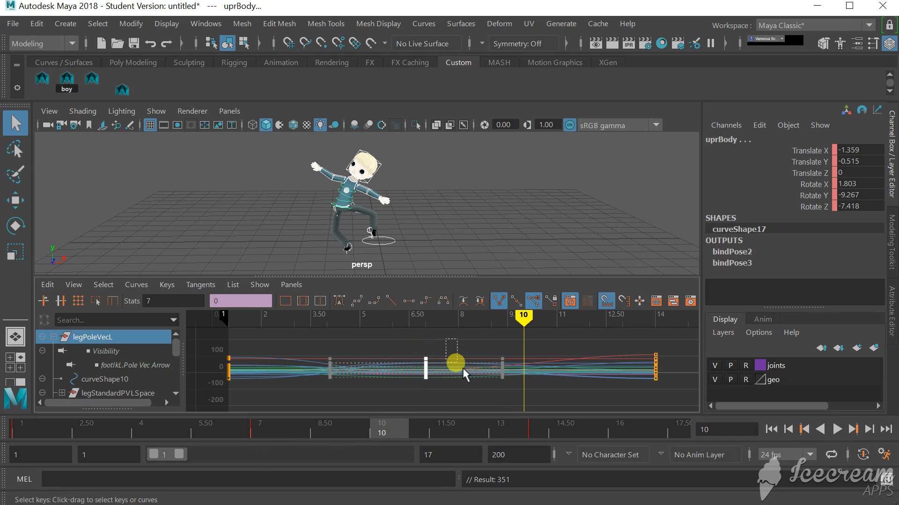
{"action": "left_click_drag", "start_coordinate": [513, 389], "coordinate": [494, 389]}
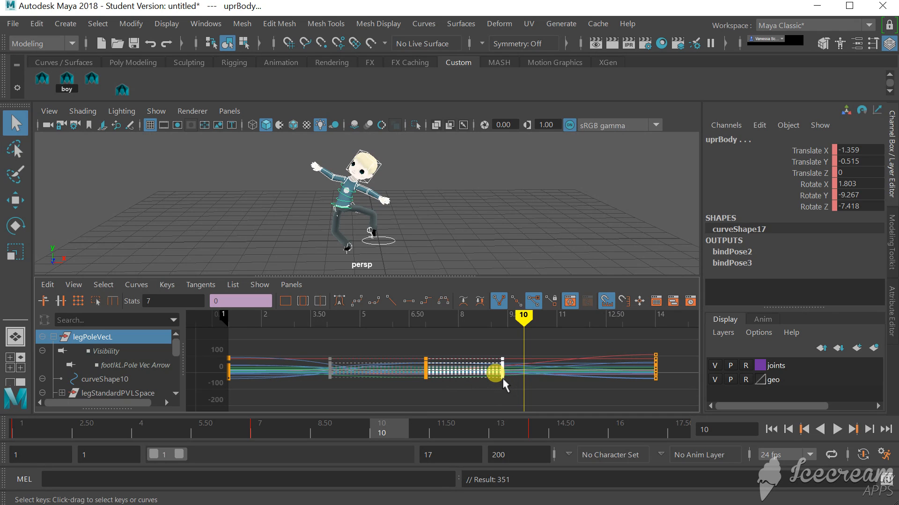
{"action": "left_click_drag", "start_coordinate": [502, 370], "coordinate": [543, 367]}
{"action": "left_click", "coordinate": [660, 358]}
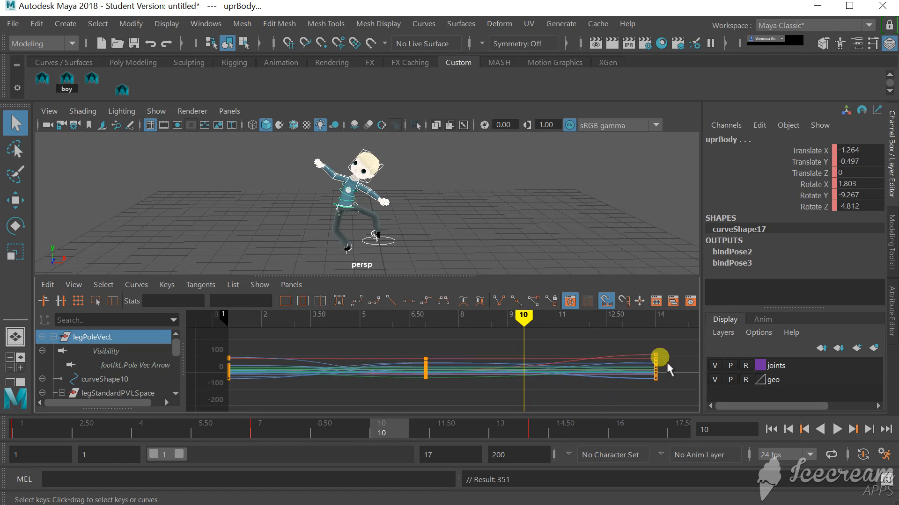
- Lengthen the incoming tangent handles of the frame 14 keys horizontally back to about frame 9
{"action": "left_click_drag", "start_coordinate": [642, 345], "coordinate": [669, 389]}
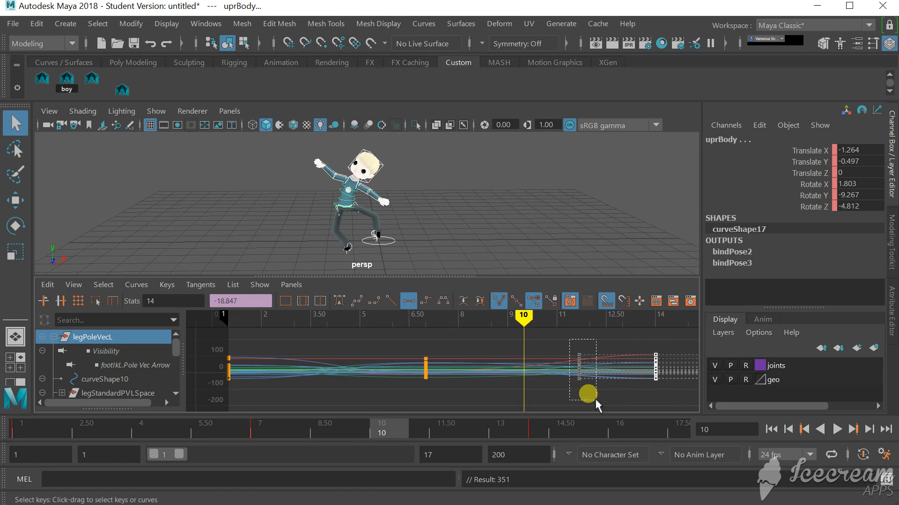
{"action": "left_click_drag", "start_coordinate": [594, 397], "coordinate": [593, 398], "text": "shift"}
{"action": "left_click_drag", "start_coordinate": [578, 377], "coordinate": [495, 388]}
{"action": "mouse_move", "coordinate": [471, 391]}
{"action": "left_mouse_down"}
{"action": "mouse_move", "coordinate": [459, 391]}
{"action": "mouse_move", "coordinate": [497, 391]}
{"action": "mouse_move", "coordinate": [485, 392]}
{"action": "left_mouse_up"}
{"action": "left_click", "coordinate": [609, 356]}
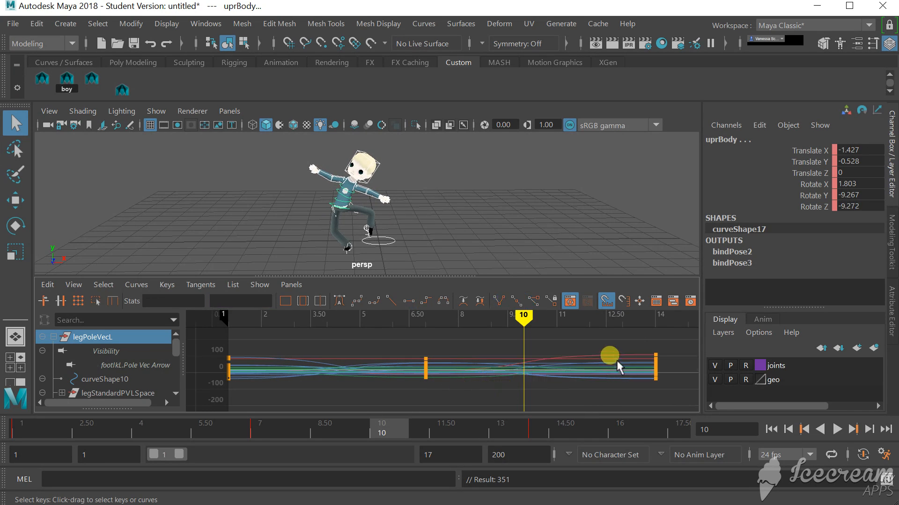
{"action": "left_click", "coordinate": [545, 360]}
{"action": "left_click", "coordinate": [609, 370]}
{"action": "left_click", "coordinate": [363, 266]}
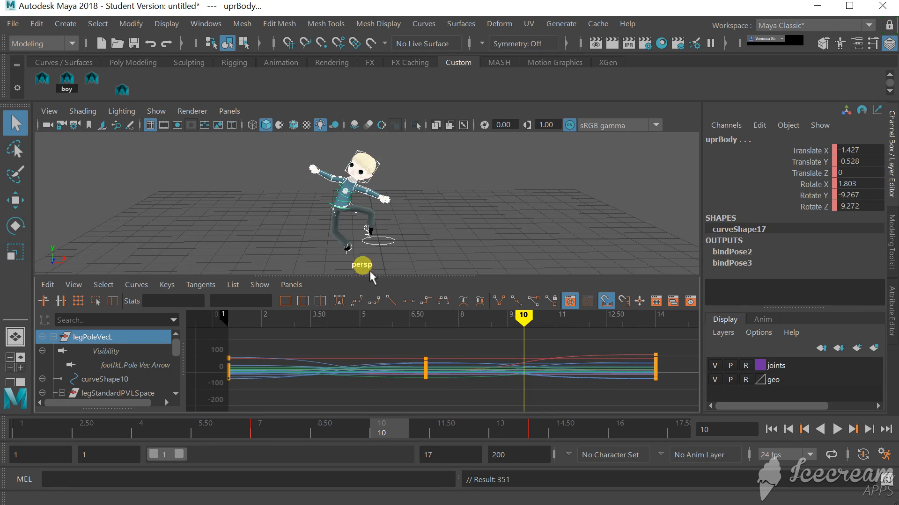
- Deselect the rig controls, maximize the perspective view and scrub the animation through its playback range, returning to frame 1
{"action": "left_click", "coordinate": [462, 235]}
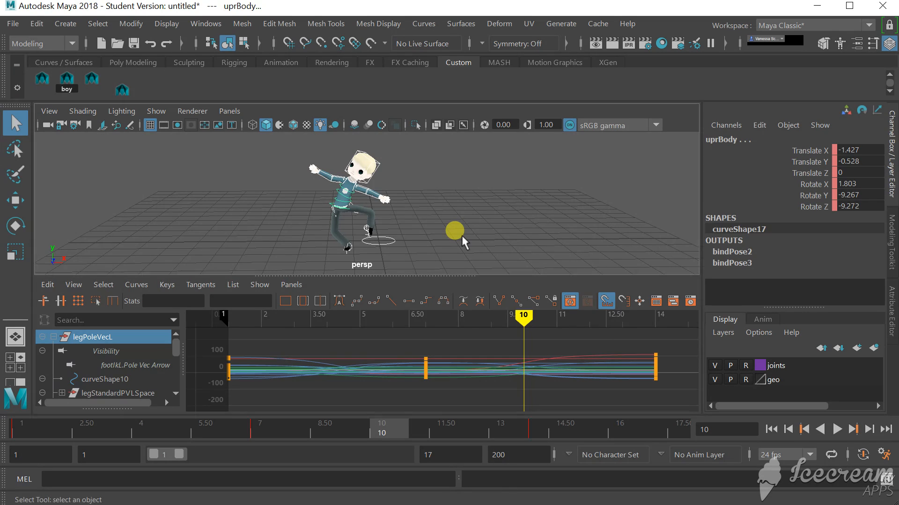
{"action": "key", "text": "space"}
{"action": "left_click_drag", "start_coordinate": [96, 427], "coordinate": [29, 428]}
{"action": "left_click", "coordinate": [63, 423]}
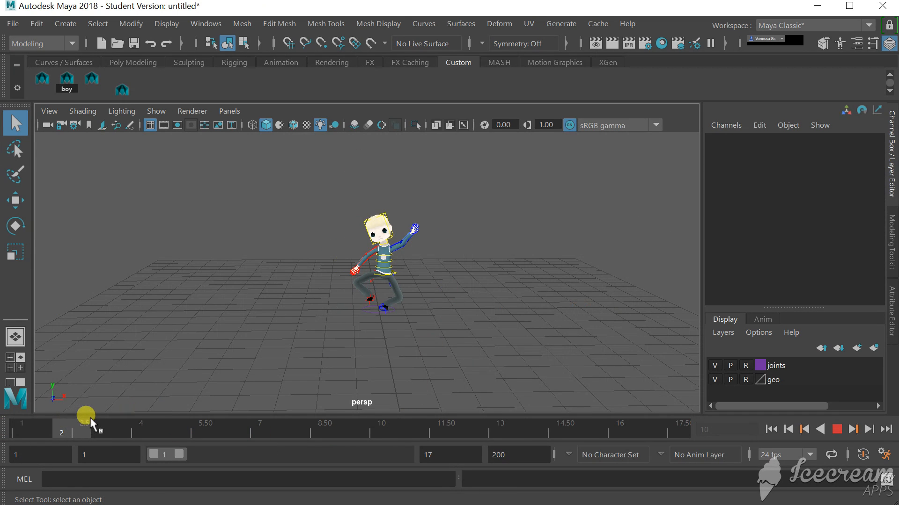
{"action": "left_click_drag", "start_coordinate": [90, 417], "coordinate": [587, 436]}
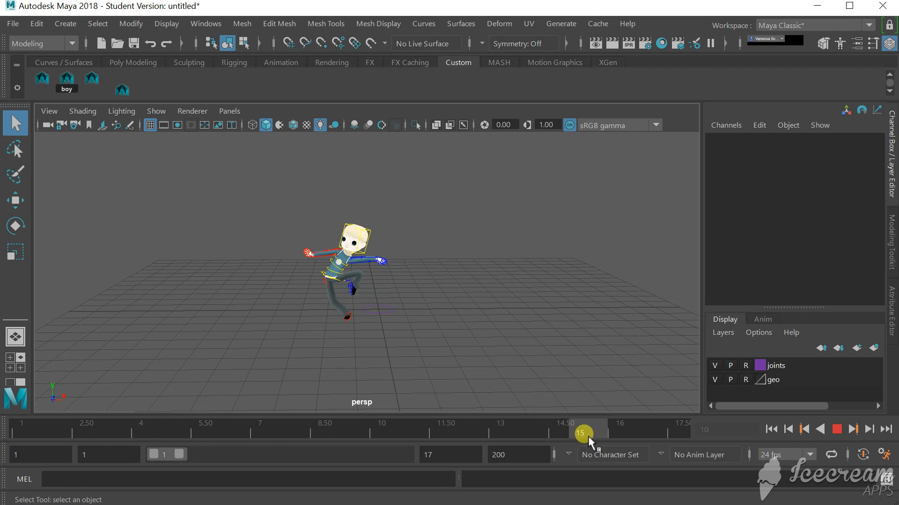
{"action": "left_click_drag", "start_coordinate": [659, 442], "coordinate": [21, 433]}
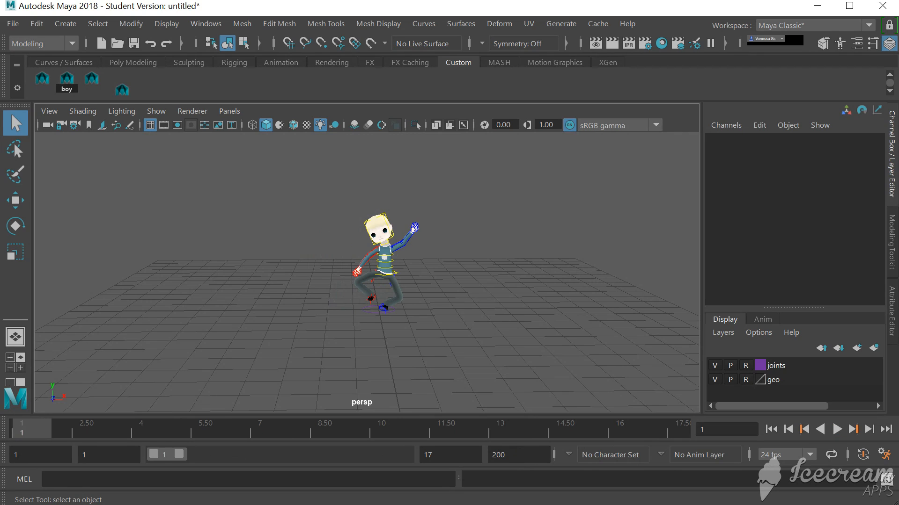